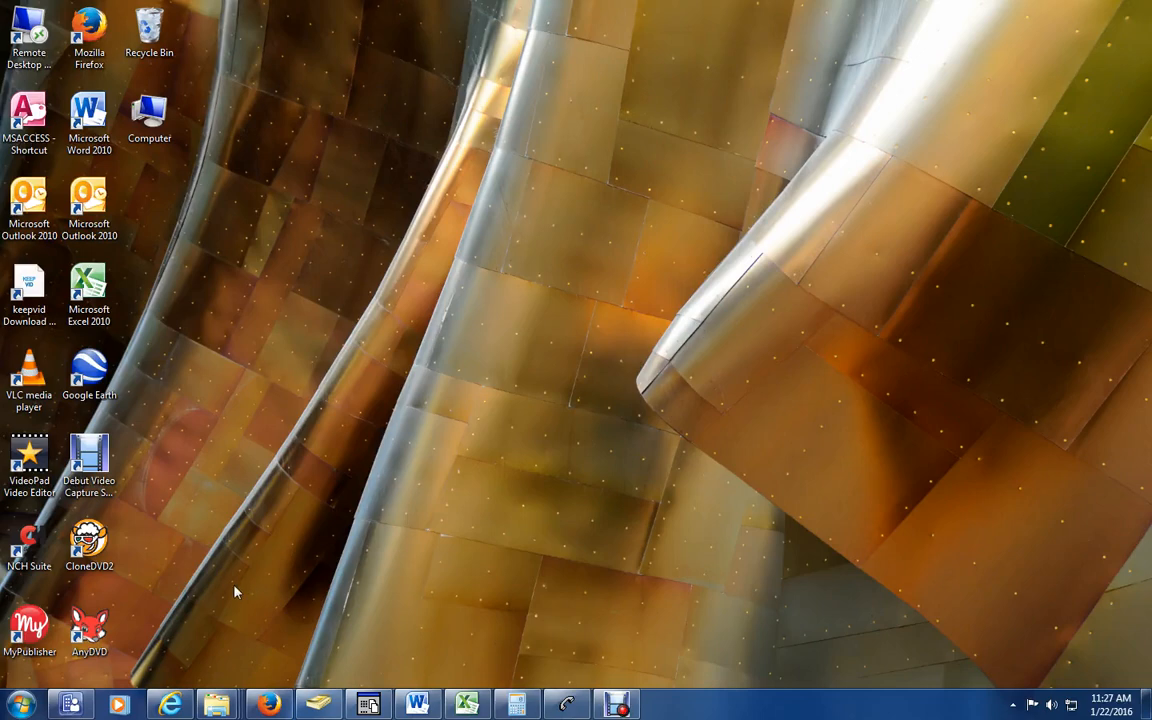
- Open Control Panel from the right column of the Start menu
{"action": "left_click", "coordinate": [20, 704]}
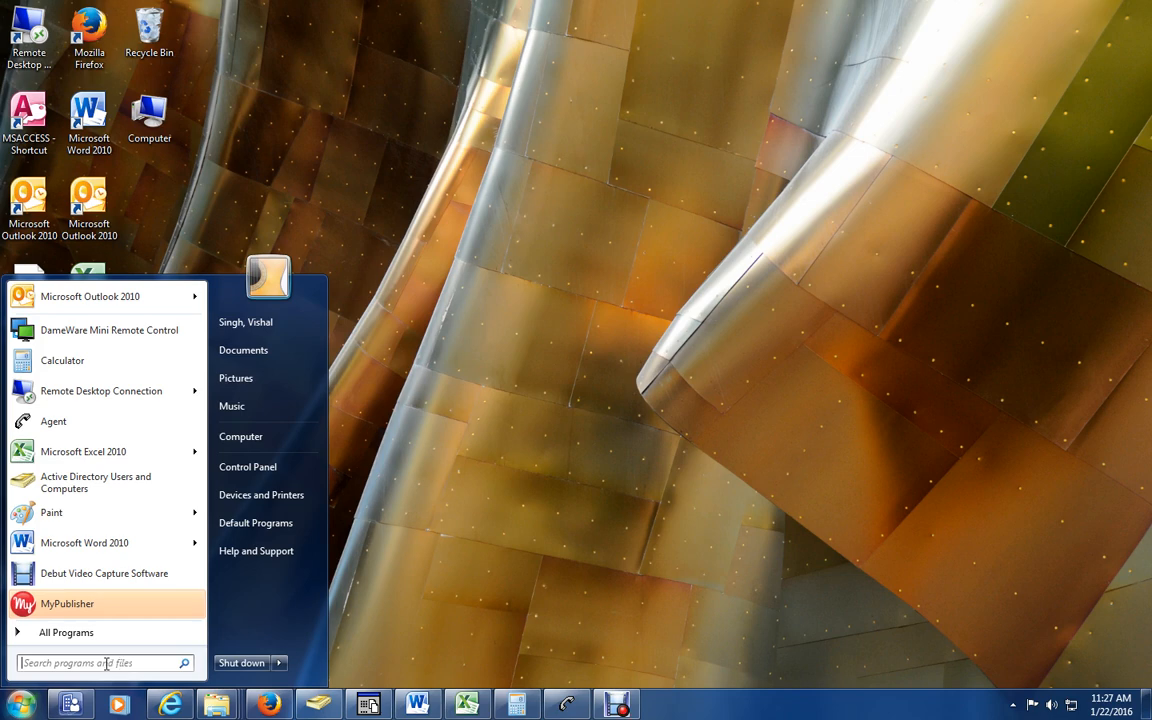
{"action": "left_click", "coordinate": [22, 706]}
{"action": "left_click", "coordinate": [257, 470]}
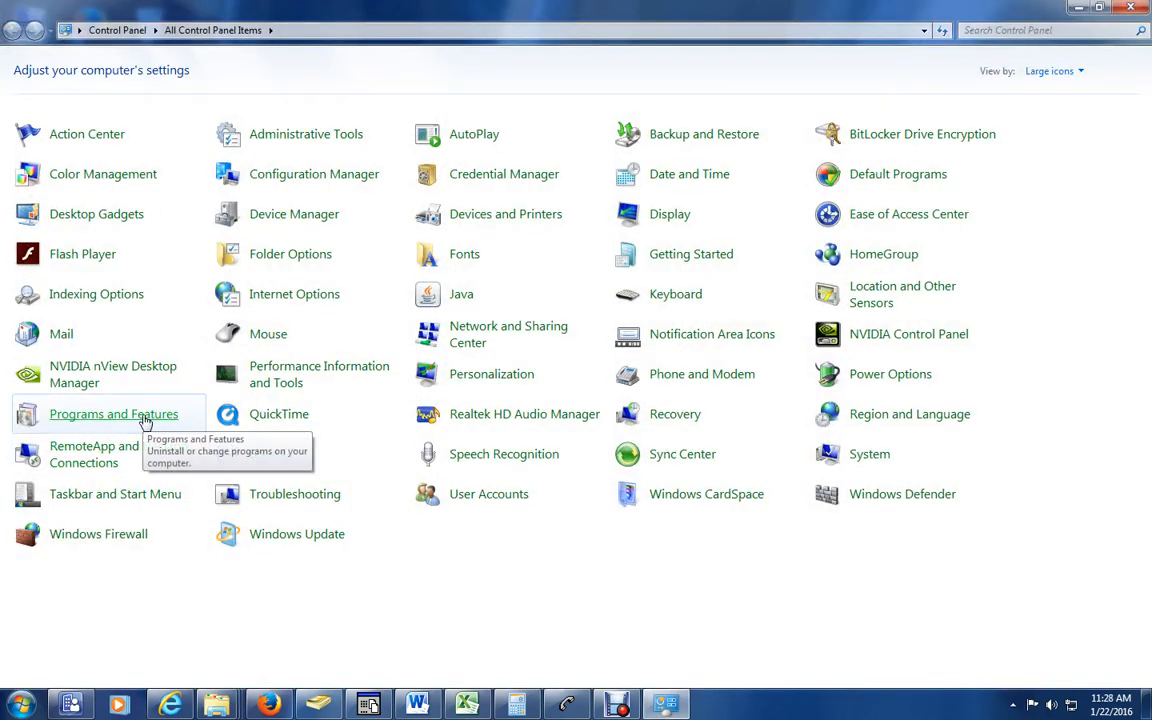
- Toggle the view to Category and back to Large icons, then open Programs and Features
{"action": "left_click", "coordinate": [1052, 72]}
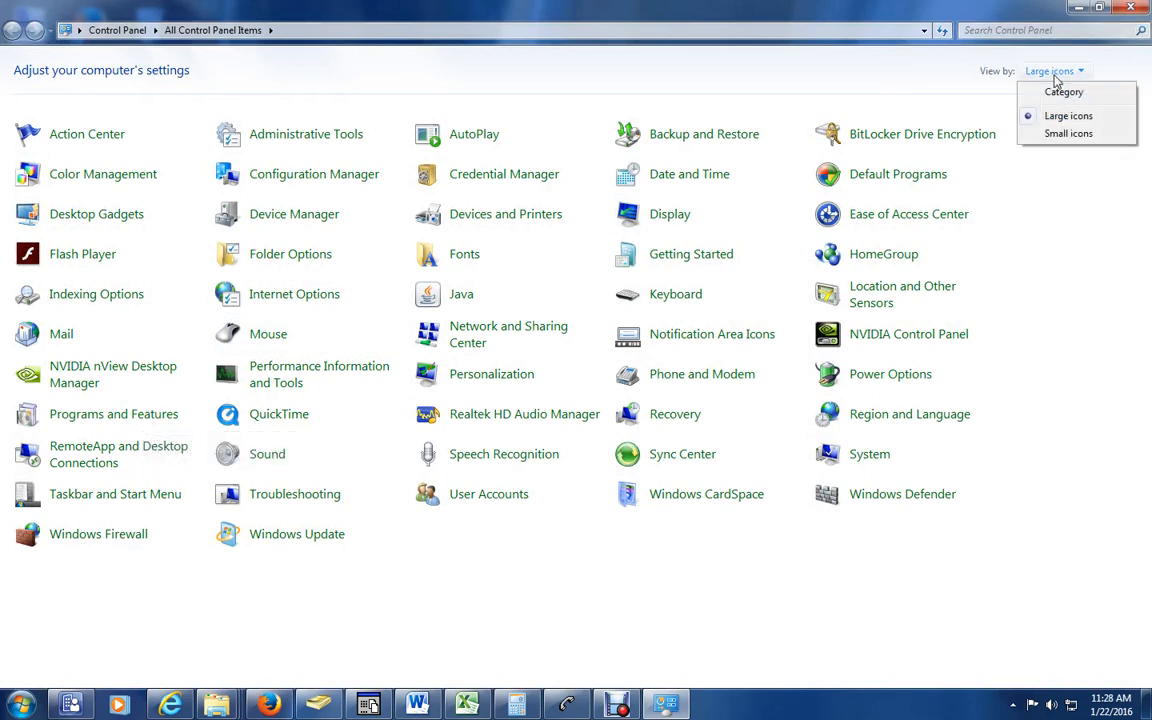
{"action": "left_click", "coordinate": [1063, 92]}
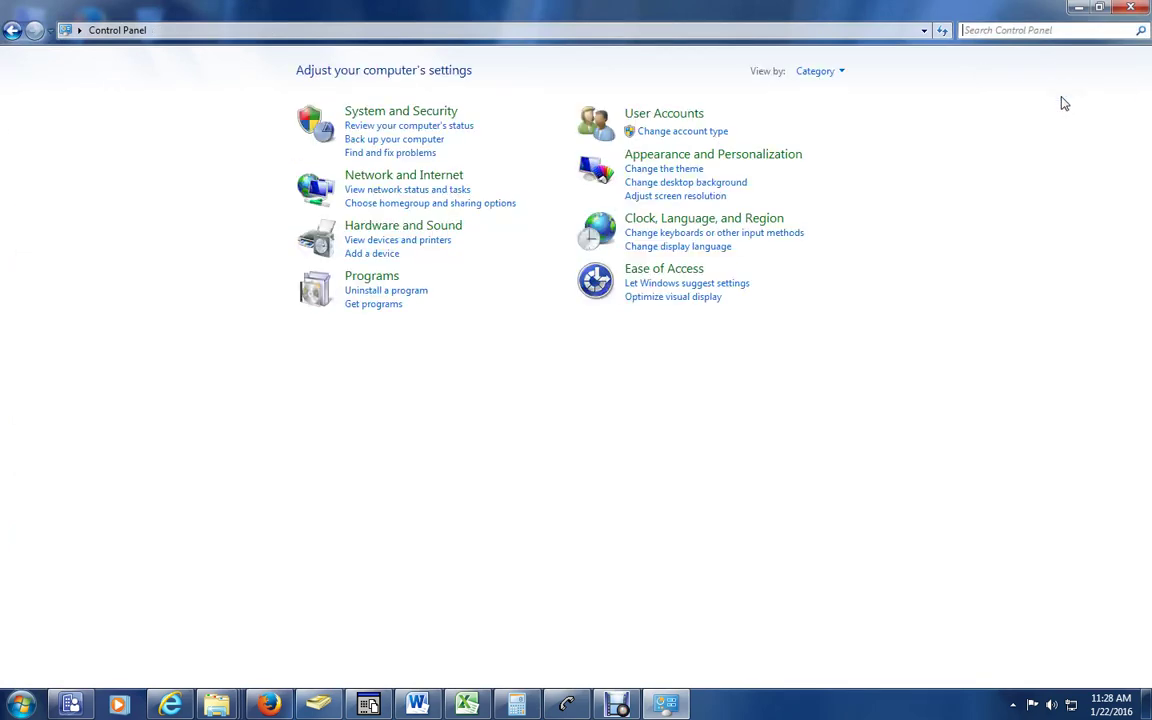
{"action": "left_click", "coordinate": [819, 80]}
{"action": "left_click", "coordinate": [829, 118]}
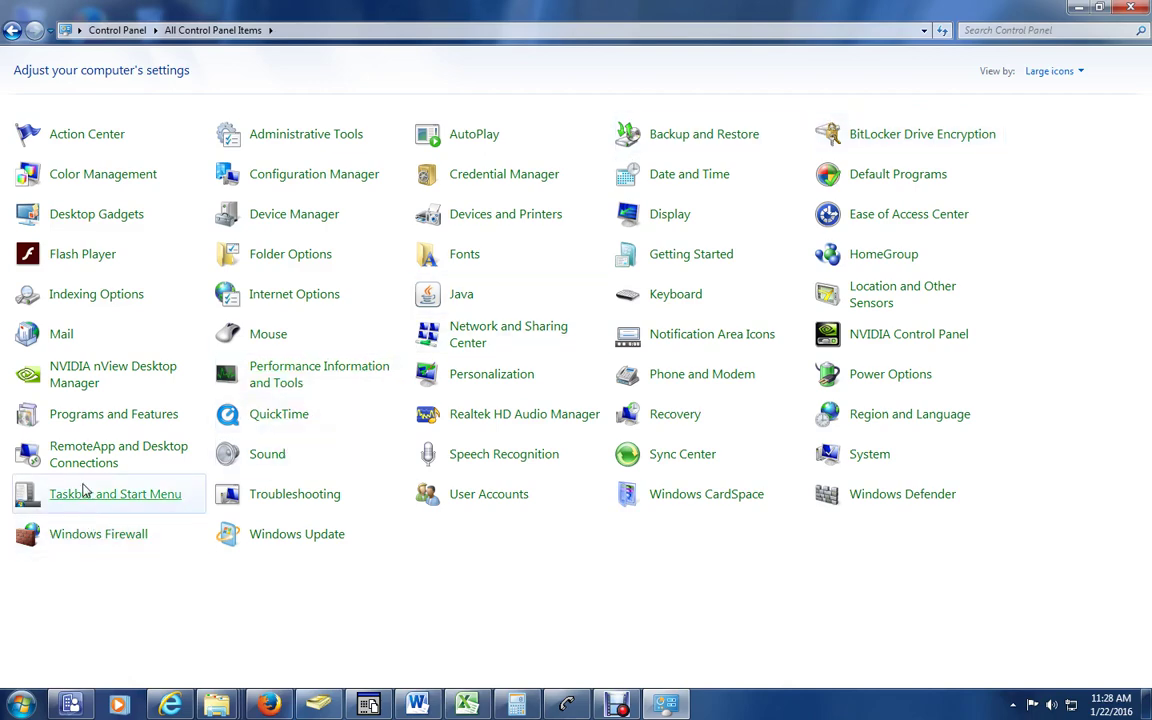
{"action": "left_click", "coordinate": [85, 425]}
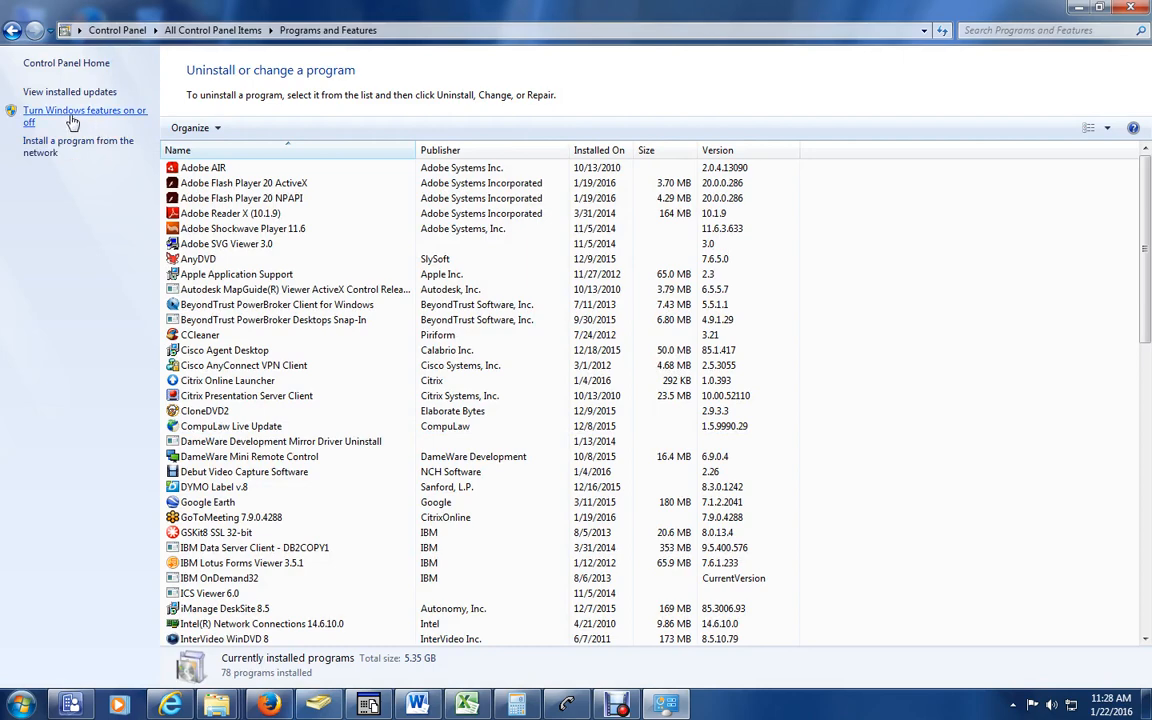
- Open 'Turn Windows features on or off' from the left pane of Programs and Features
{"action": "left_click", "coordinate": [72, 120]}
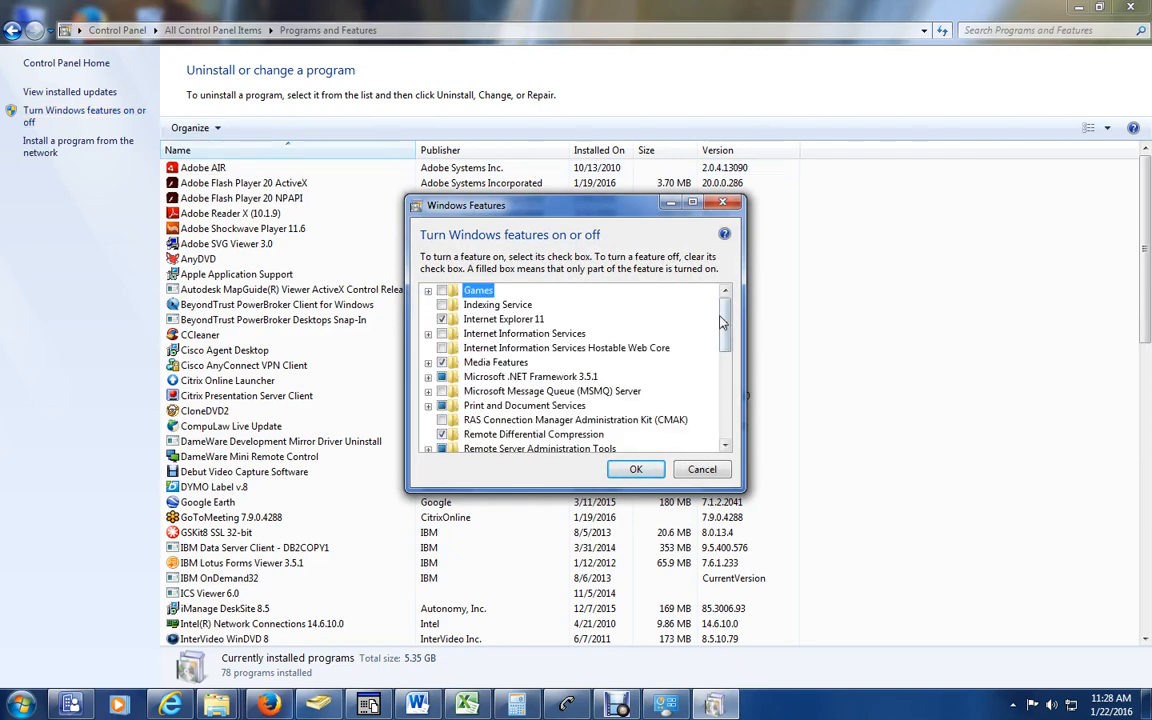
{"action": "left_click_drag", "start_coordinate": [728, 320], "coordinate": [728, 398]}
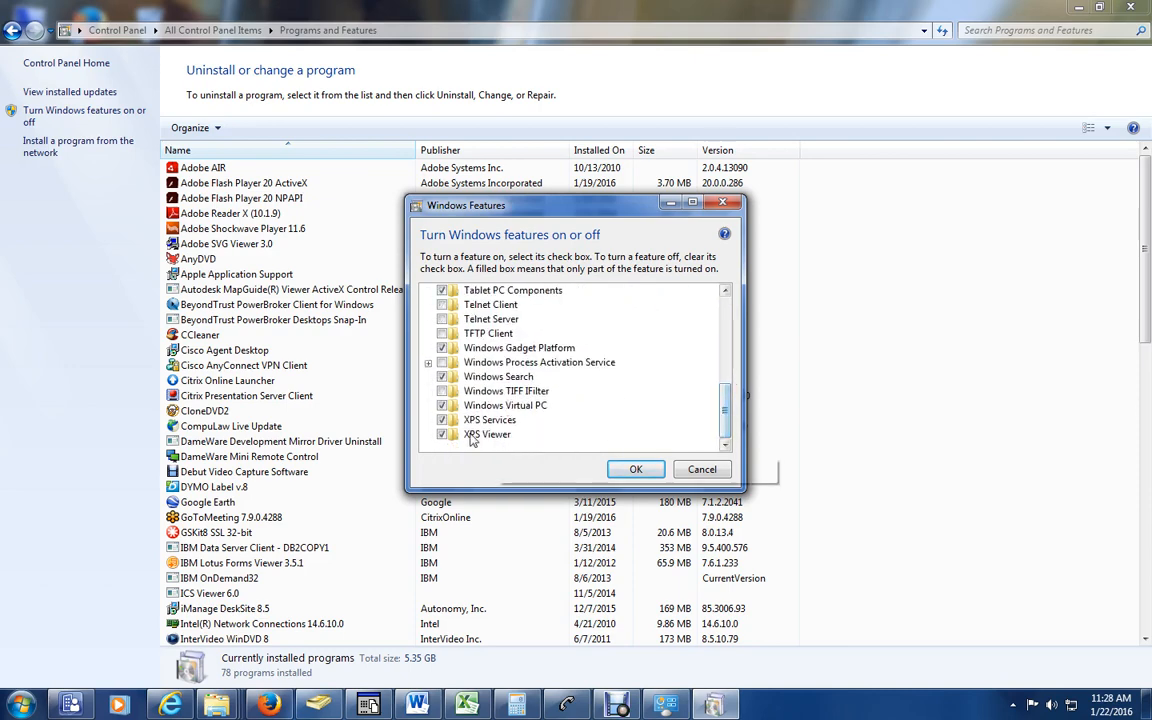
- Uncheck Windows Search, peek at the Start menu, recheck it and confirm with OK
{"action": "left_click", "coordinate": [443, 378]}
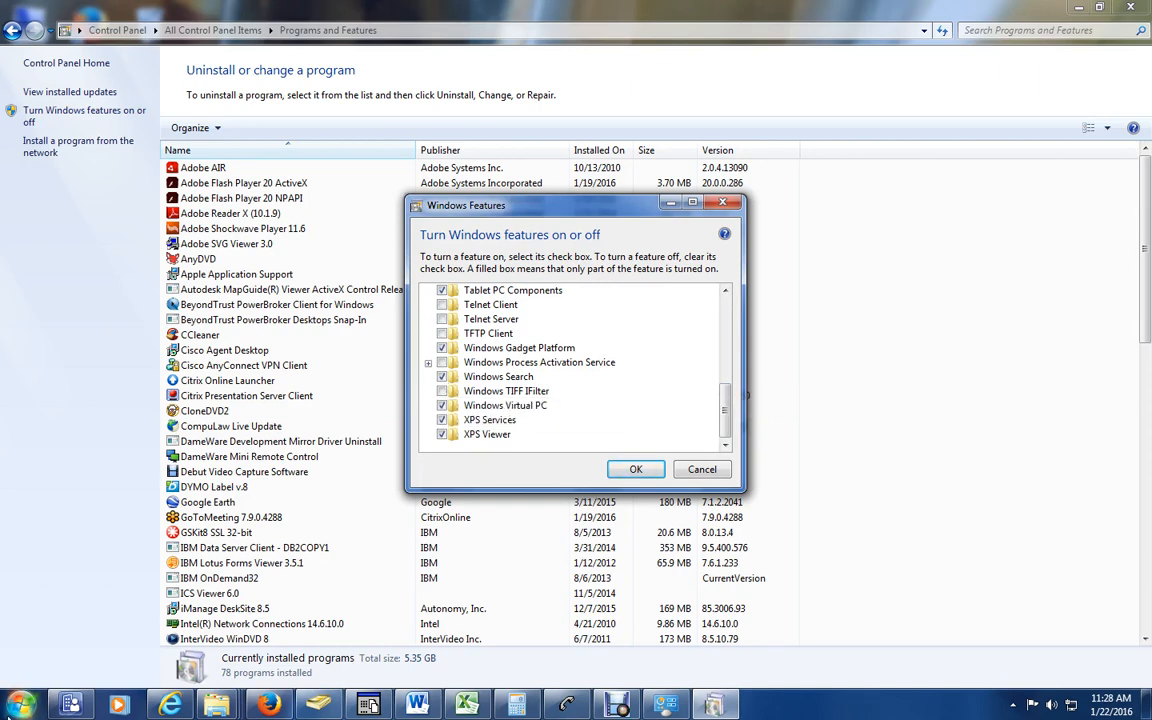
{"action": "left_click", "coordinate": [18, 712]}
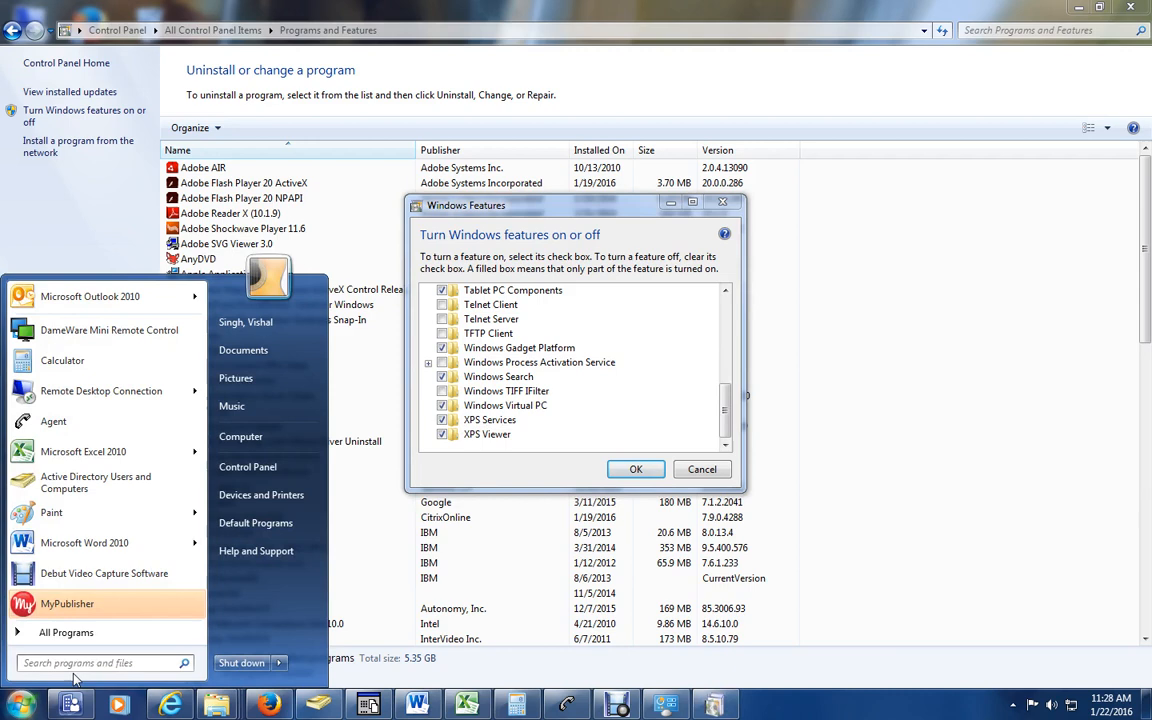
{"action": "left_click", "coordinate": [442, 377]}
{"action": "left_click", "coordinate": [637, 470]}
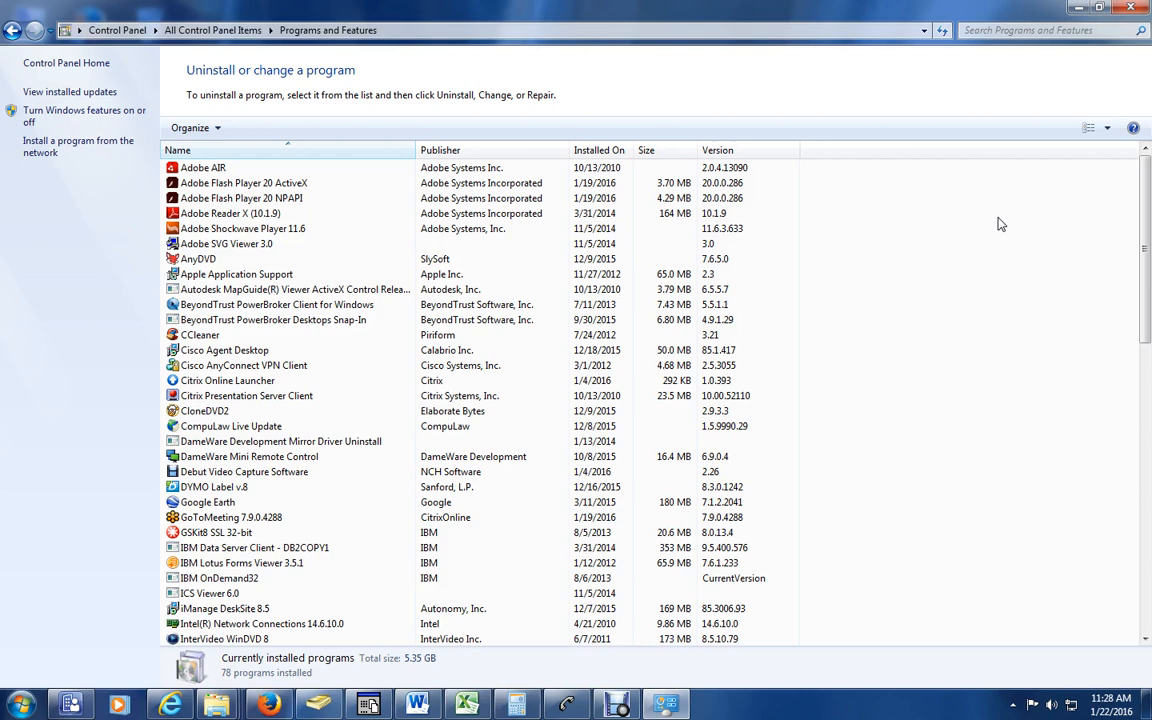
- Reopen the Start menu to confirm the 'search programs and files' box is present
{"action": "left_click", "coordinate": [22, 703]}
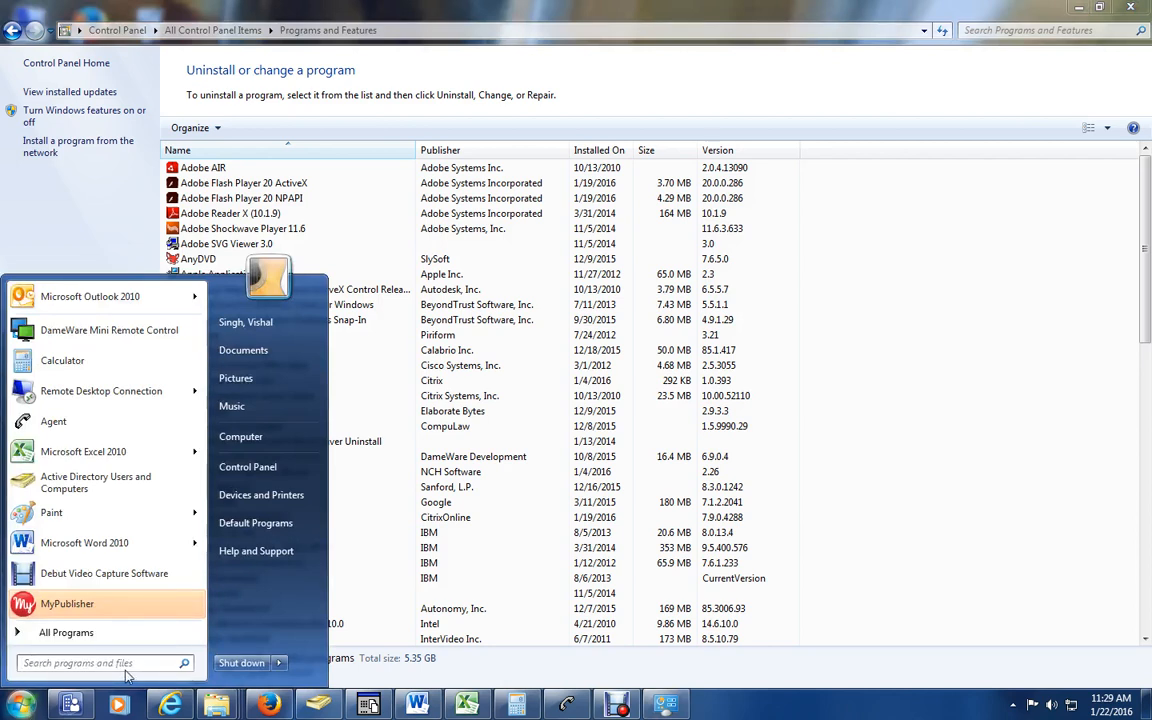